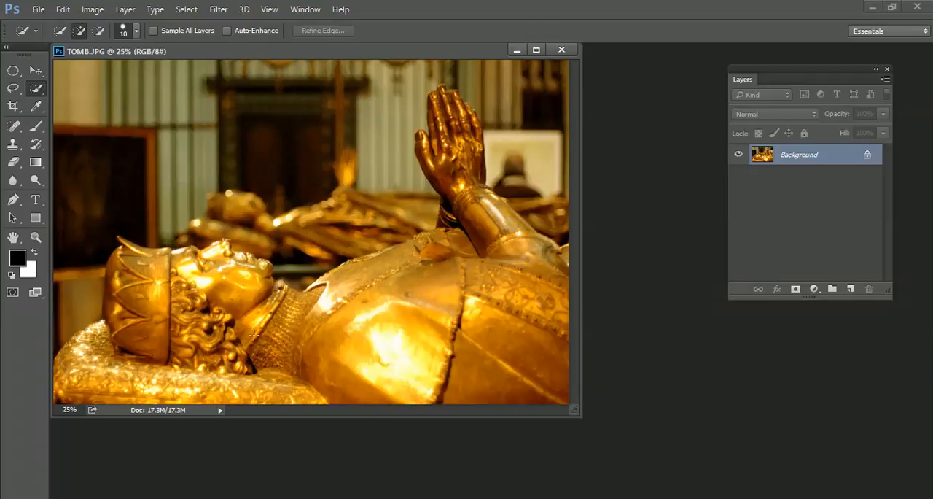
Step: Start a Polygonal Lasso outline around the foreground statue's head, tracing the top of the crown up to its front tip
{"action": "scroll", "coordinate": [253, 331], "scroll_direction": "up", "scroll_amount": 2}
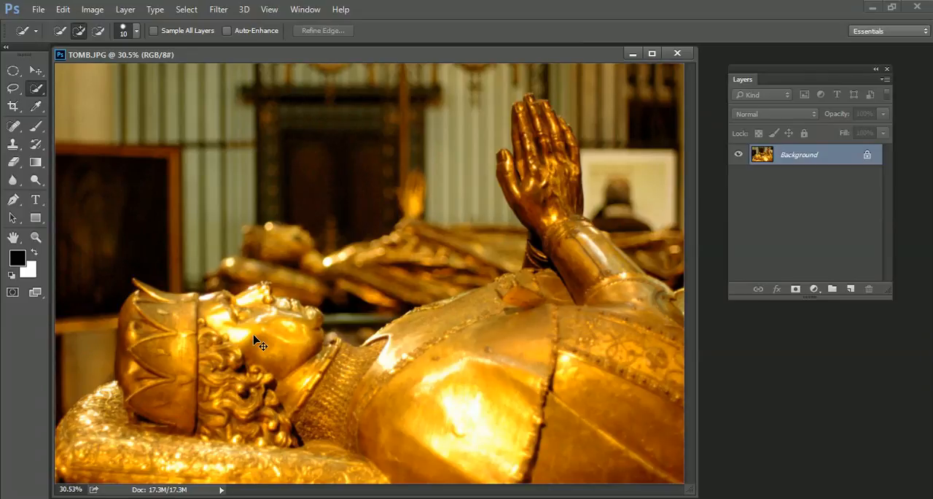
{"action": "scroll", "coordinate": [255, 340], "scroll_direction": "up", "scroll_amount": 2}
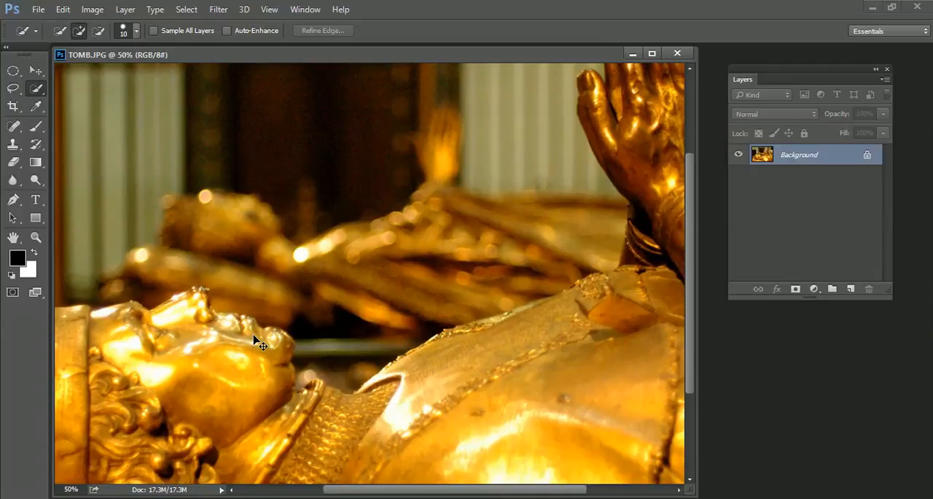
{"action": "scroll", "coordinate": [255, 339], "scroll_direction": "down", "scroll_amount": 3}
{"action": "scroll", "coordinate": [255, 339], "scroll_direction": "up", "scroll_amount": 2}
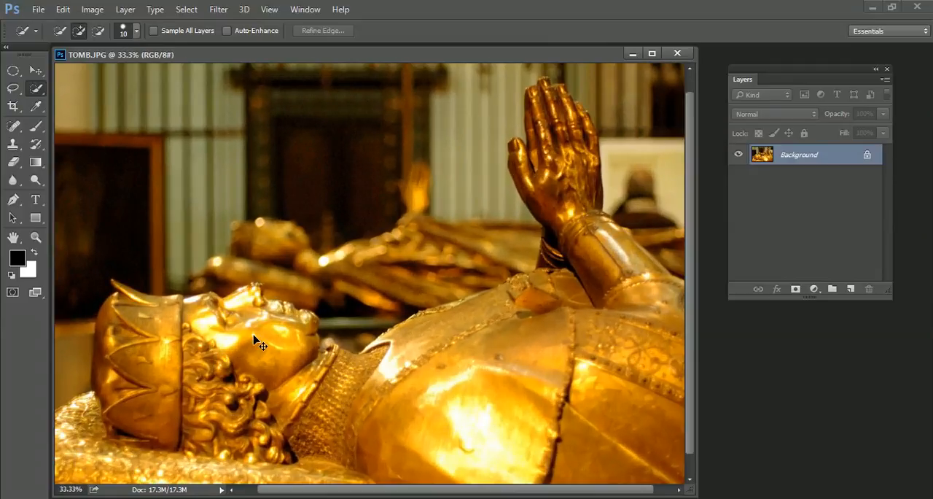
{"action": "scroll", "coordinate": [255, 340], "scroll_direction": "up", "scroll_amount": 1}
{"action": "scroll", "coordinate": [255, 340], "scroll_direction": "up", "scroll_amount": 1}
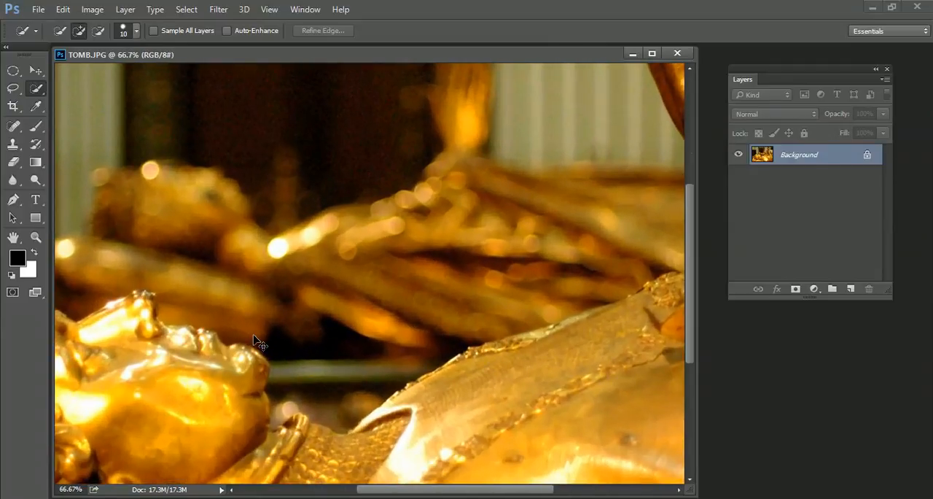
{"action": "left_click_drag", "start_coordinate": [160, 349], "coordinate": [396, 168]}
{"action": "left_click_drag", "start_coordinate": [291, 235], "coordinate": [315, 230]}
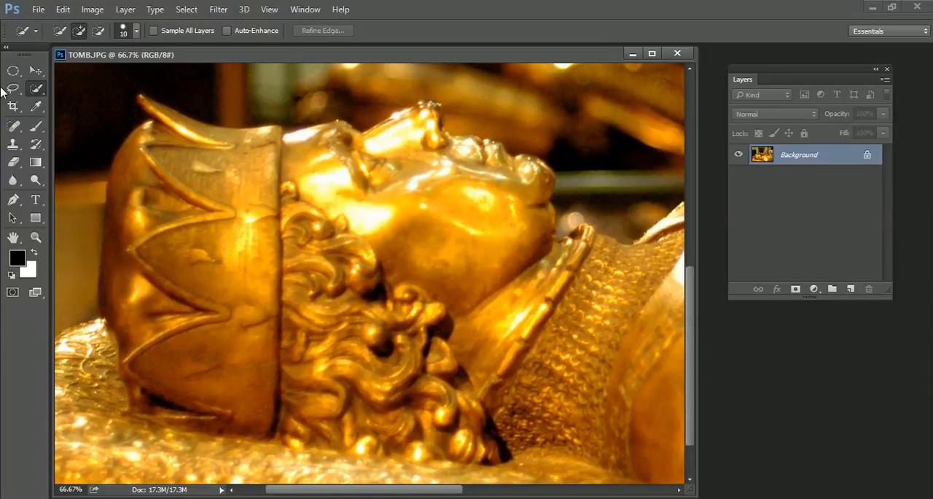
{"action": "left_click", "coordinate": [11, 89]}
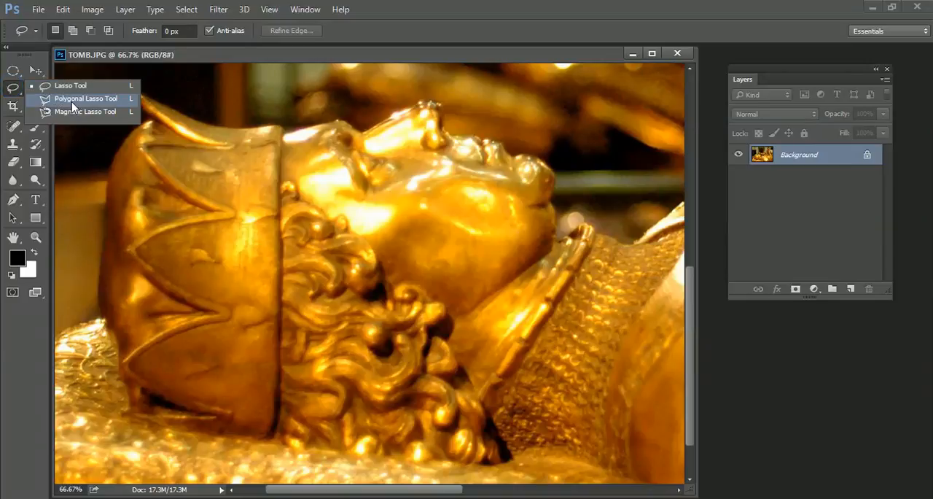
{"action": "left_click", "coordinate": [82, 100]}
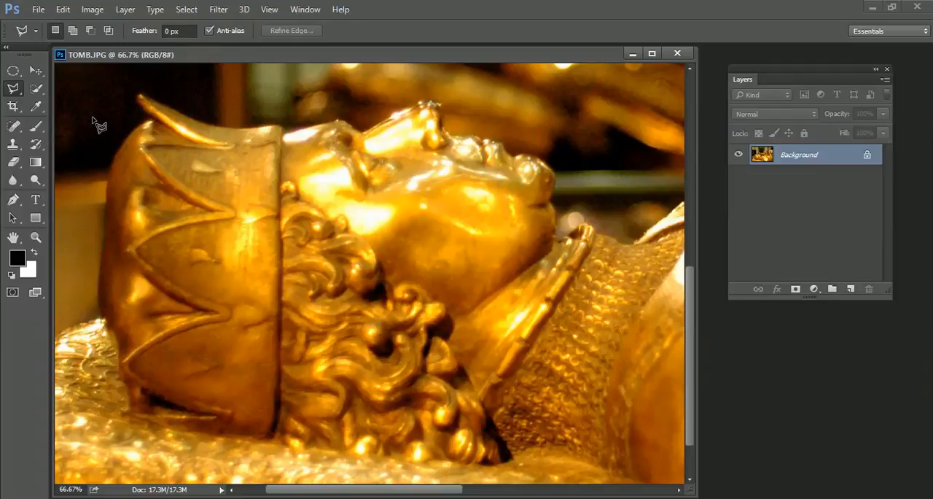
{"action": "key", "text": "Caps_Lock"}
{"action": "left_click", "coordinate": [98, 283]}
{"action": "left_click", "coordinate": [109, 170]}
{"action": "left_click", "coordinate": [118, 149]}
{"action": "left_click", "coordinate": [152, 118]}
{"action": "left_click", "coordinate": [139, 107]}
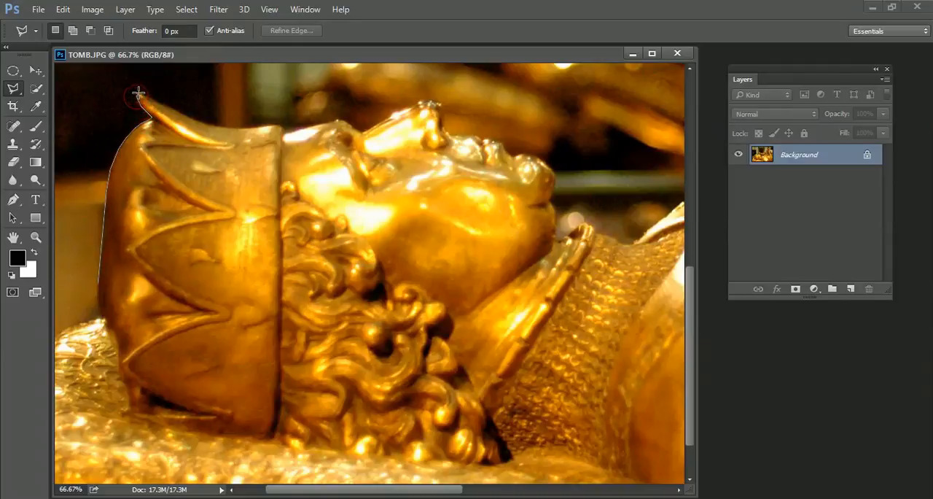
{"action": "left_click", "coordinate": [138, 94]}
Step: Continue the lasso outline from the crown's front tip along its rim, the forehead and the nose to the nose tip
{"action": "left_click", "coordinate": [209, 124]}
{"action": "left_click", "coordinate": [229, 129]}
{"action": "left_click", "coordinate": [250, 128]}
{"action": "left_click", "coordinate": [270, 127]}
{"action": "left_click", "coordinate": [283, 134]}
{"action": "left_click", "coordinate": [294, 134]}
{"action": "left_click", "coordinate": [308, 127]}
{"action": "left_click", "coordinate": [339, 120]}
{"action": "left_click", "coordinate": [363, 134]}
{"action": "left_click", "coordinate": [398, 99]}
{"action": "left_click", "coordinate": [445, 105]}
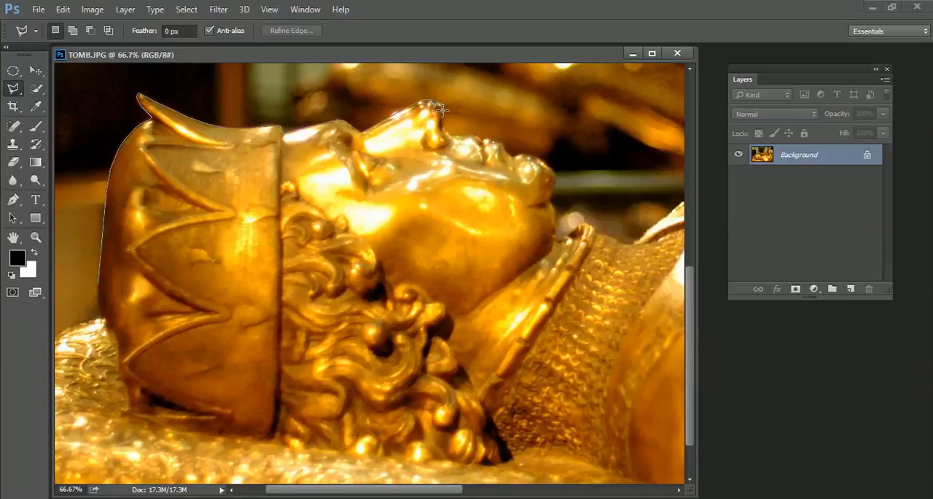
Step: Continue the outline under the nose, around the lips and chin, and along the collar to the lower end of the hair
{"action": "left_click", "coordinate": [445, 131]}
{"action": "left_click", "coordinate": [553, 167]}
{"action": "left_click", "coordinate": [570, 238]}
{"action": "left_click", "coordinate": [558, 271]}
{"action": "left_click", "coordinate": [531, 306]}
{"action": "left_click", "coordinate": [499, 348]}
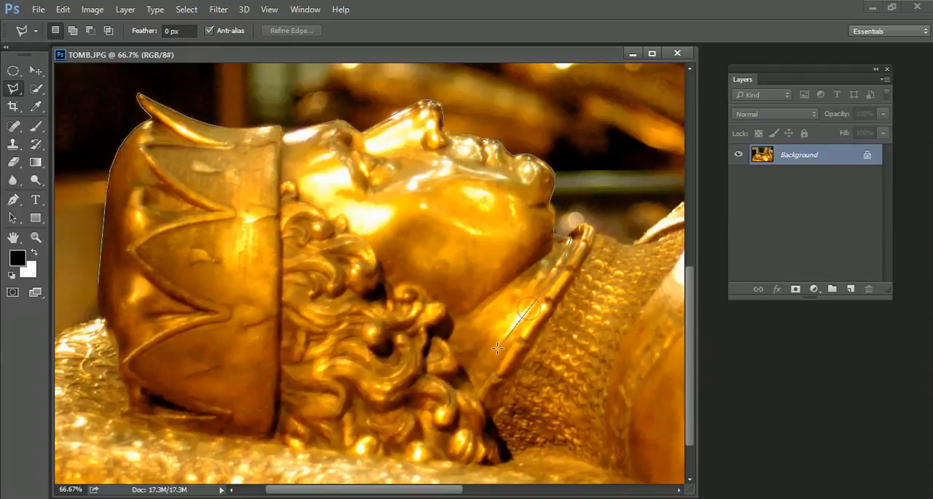
{"action": "left_click", "coordinate": [478, 395]}
{"action": "left_click", "coordinate": [483, 425]}
{"action": "left_click", "coordinate": [501, 461]}
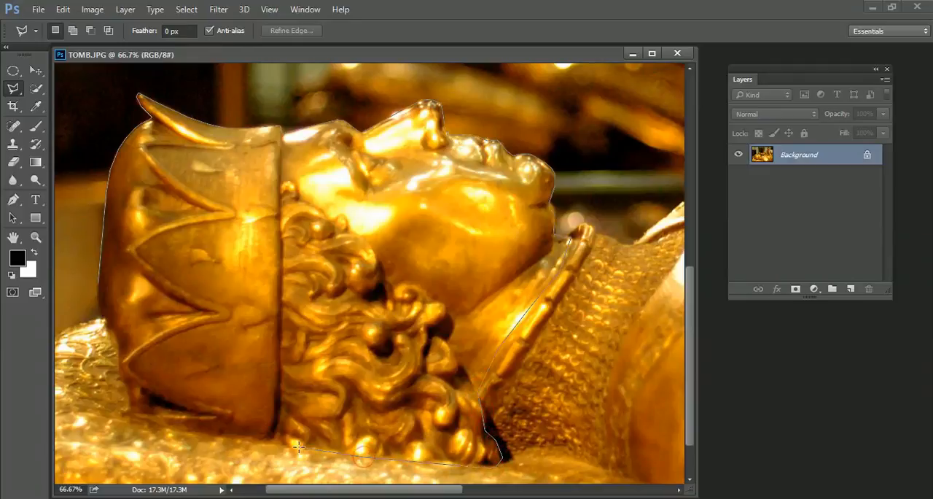
Step: Trace the underside of the hair and the back of the crown along the pillow, and close the selection at its starting point
{"action": "left_click", "coordinate": [250, 435]}
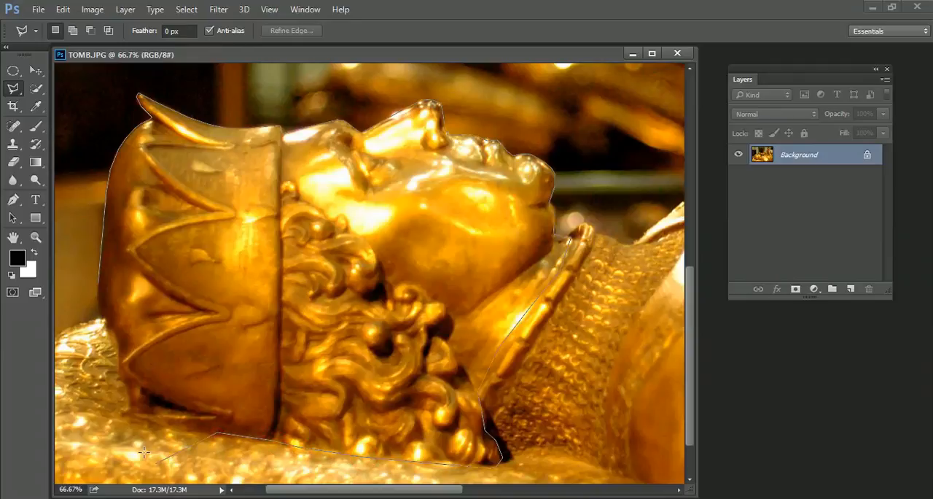
{"action": "left_click", "coordinate": [120, 378]}
{"action": "left_click", "coordinate": [120, 364]}
{"action": "left_click", "coordinate": [115, 341]}
{"action": "left_click", "coordinate": [101, 310]}
{"action": "key", "text": "Caps_Lock"}
{"action": "key", "text": "Caps_Lock"}
{"action": "left_click", "coordinate": [106, 292]}
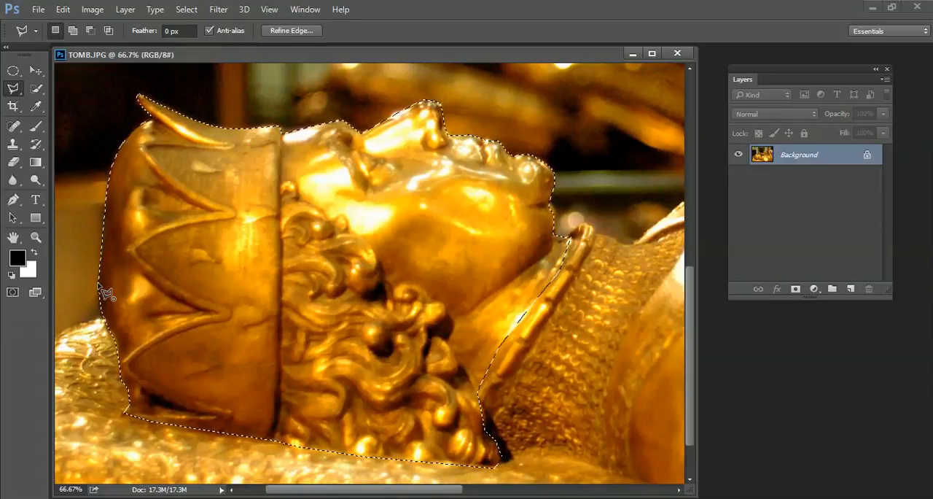
Step: Refine the head selection's edge with Smooth 39, Feather 0 px and Contrast 15%, output as a selection
{"action": "left_click", "coordinate": [294, 30]}
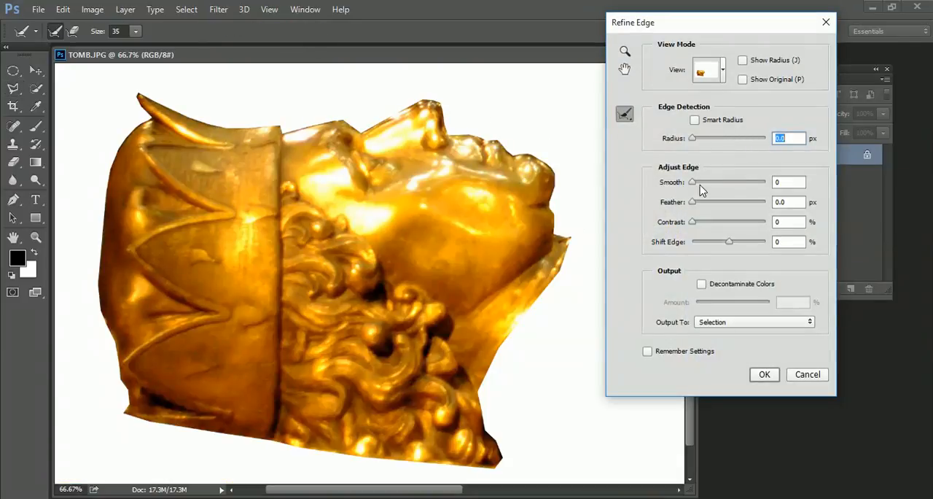
{"action": "left_click_drag", "start_coordinate": [693, 182], "coordinate": [721, 183]}
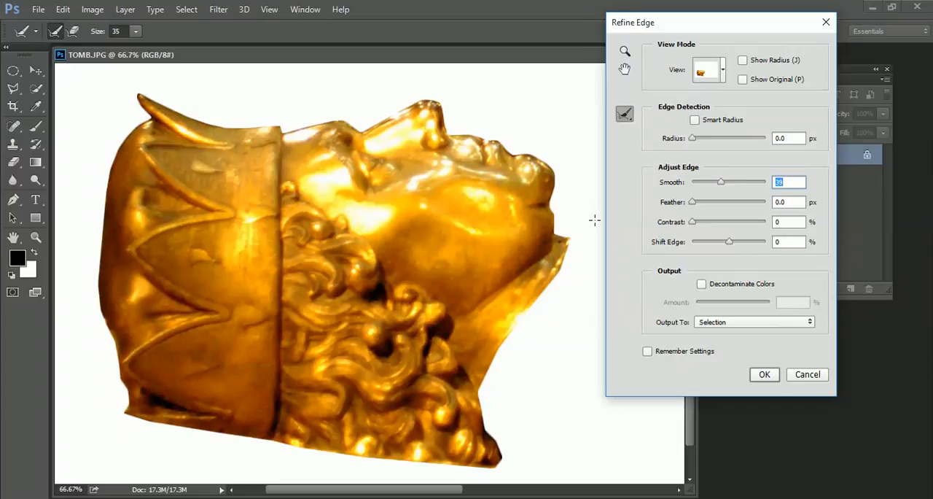
{"action": "left_click_drag", "start_coordinate": [694, 228], "coordinate": [703, 227]}
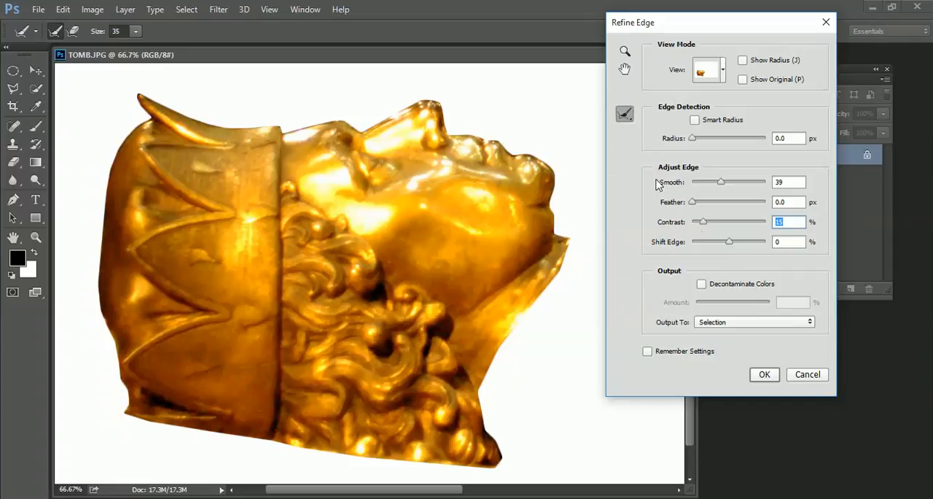
{"action": "left_click_drag", "start_coordinate": [697, 205], "coordinate": [729, 203]}
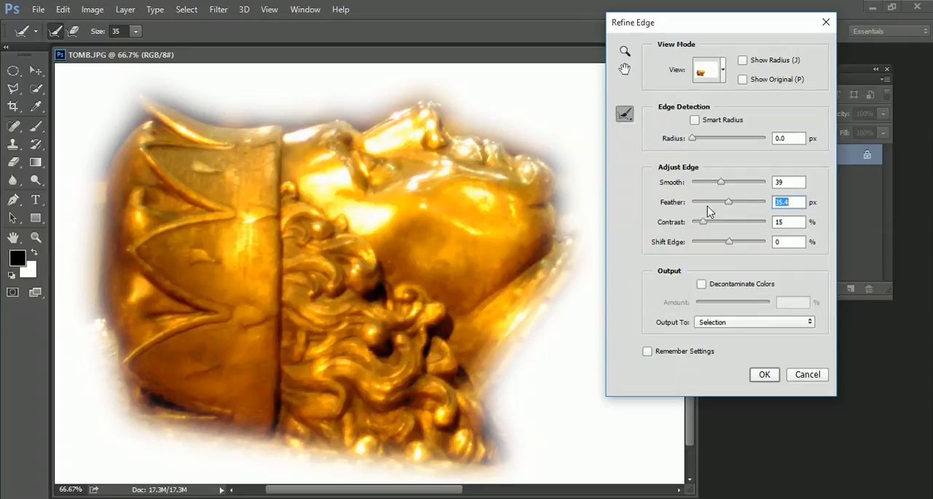
{"action": "left_click_drag", "start_coordinate": [731, 204], "coordinate": [681, 210]}
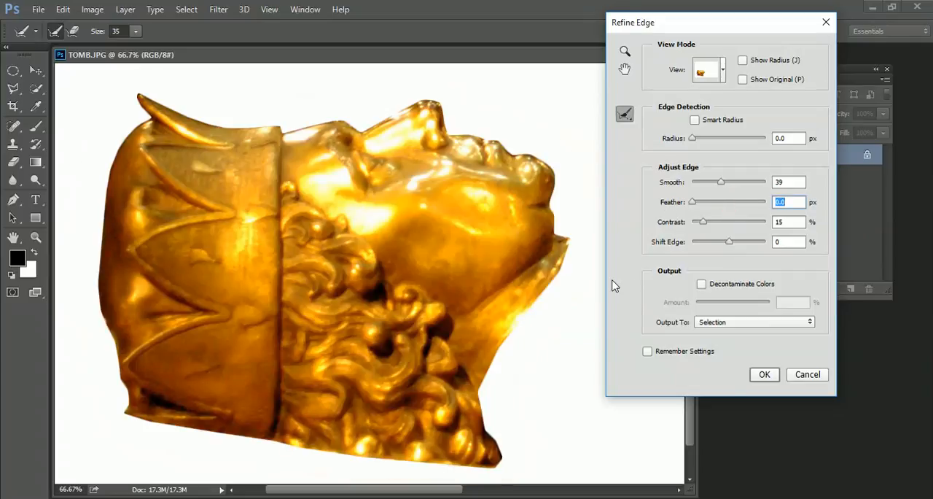
{"action": "left_click", "coordinate": [765, 374]}
Step: Move the selected head a short distance up and to the right within the Background layer
{"action": "key", "text": "v"}
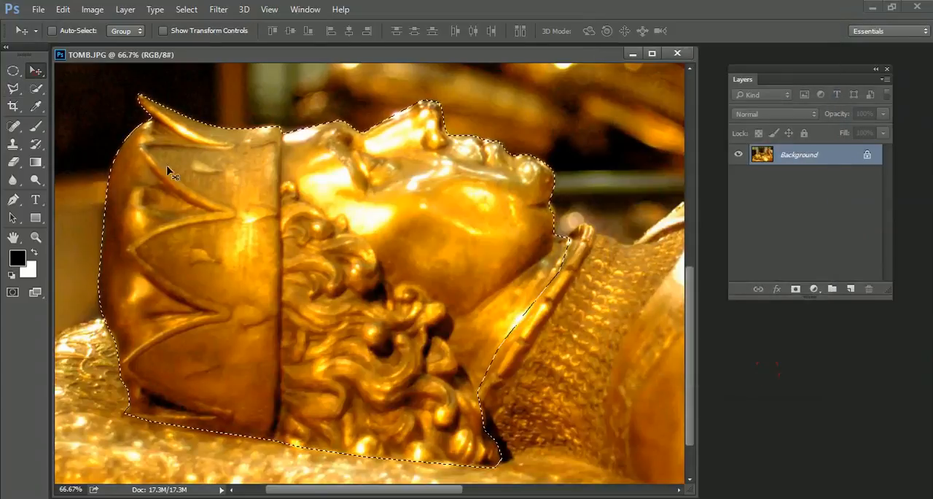
{"action": "left_click_drag", "start_coordinate": [344, 206], "coordinate": [359, 182]}
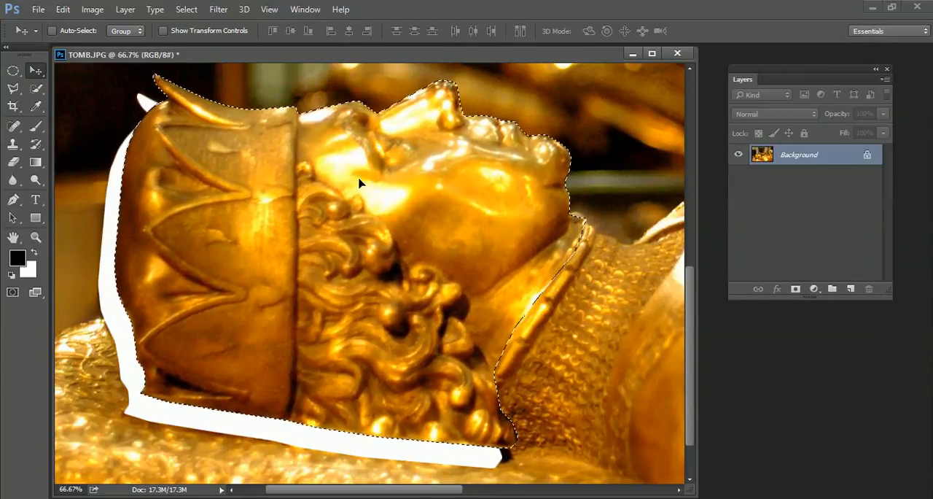
{"action": "scroll", "coordinate": [359, 182], "scroll_direction": "right", "scroll_amount": 5}
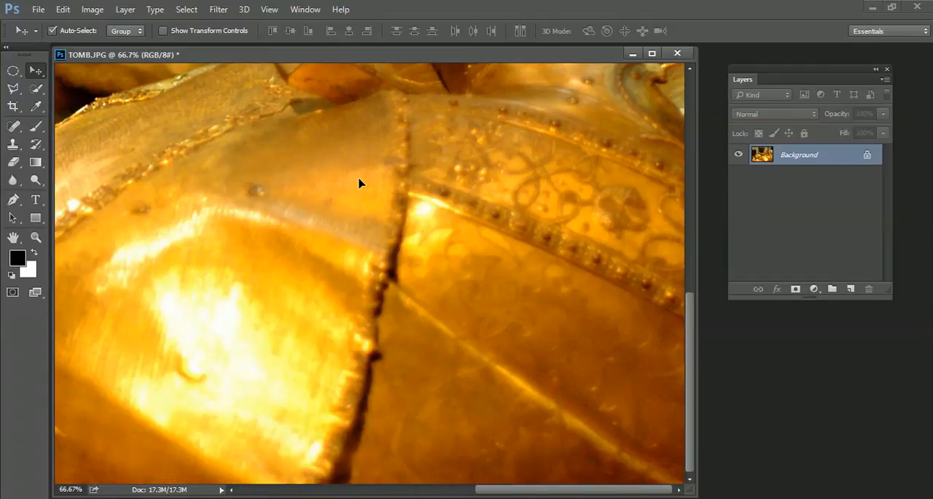